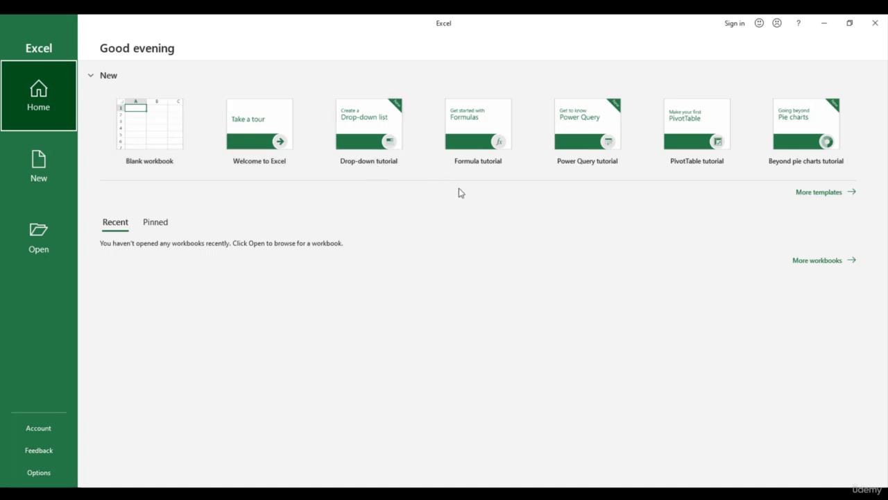
# - Look through the New, Home and Open pages of the start screen
pyautogui.click(40, 177)
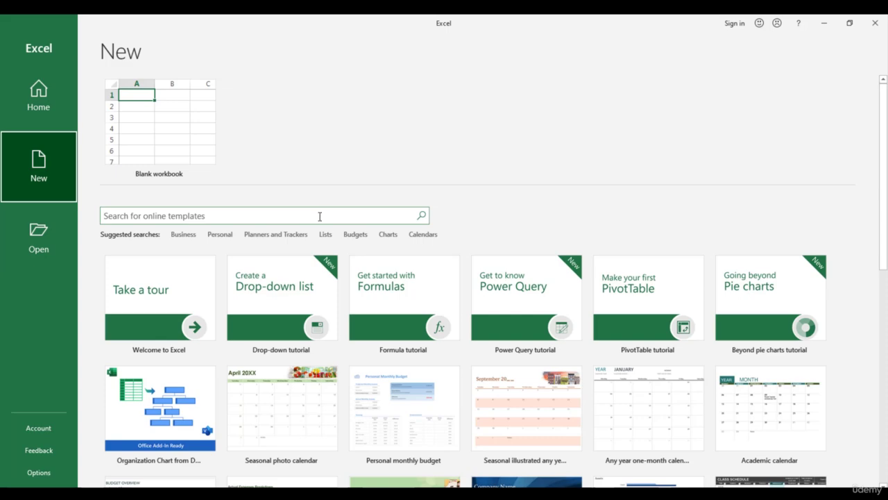
pyautogui.scroll(-3, 571, 196)
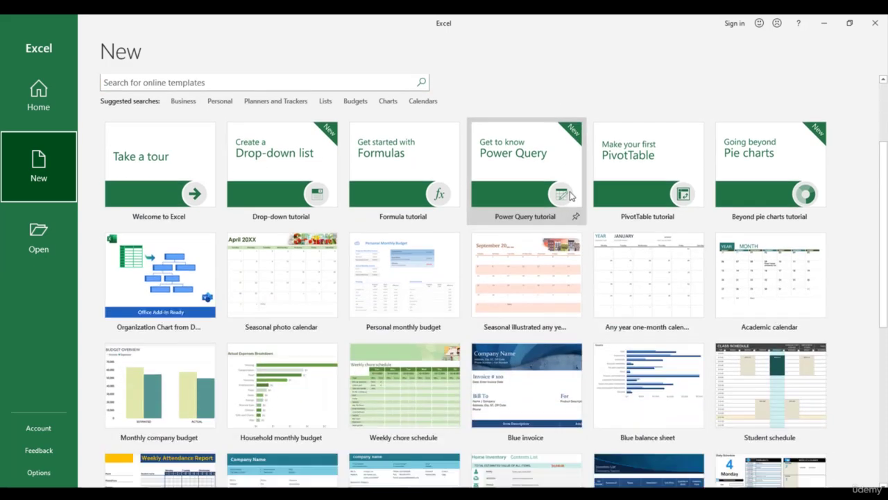
pyautogui.scroll(3, 568, 199)
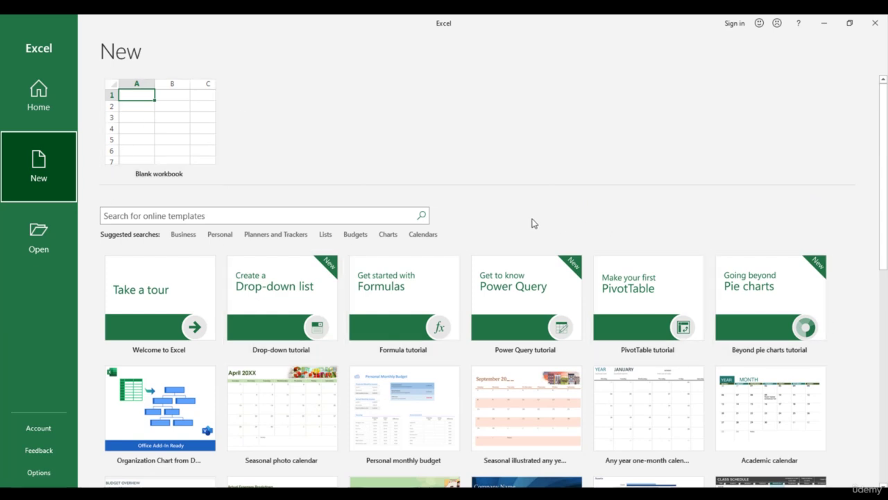
pyautogui.click(27, 108)
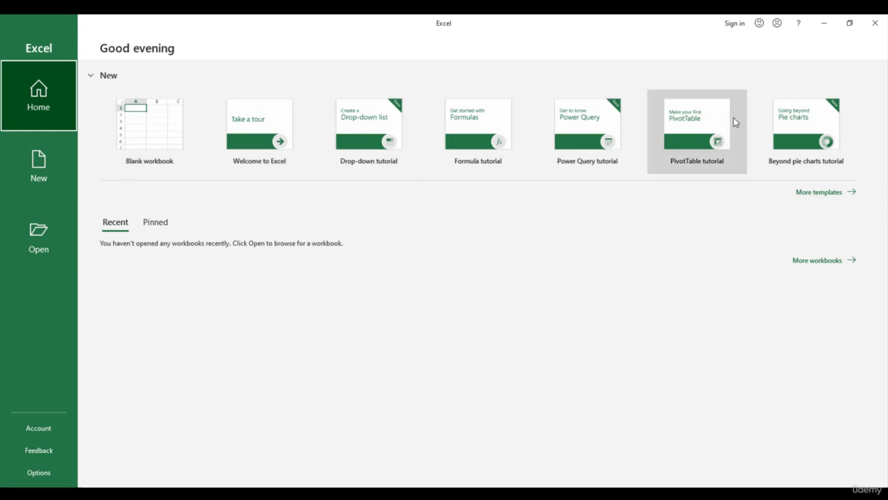
pyautogui.click(32, 173)
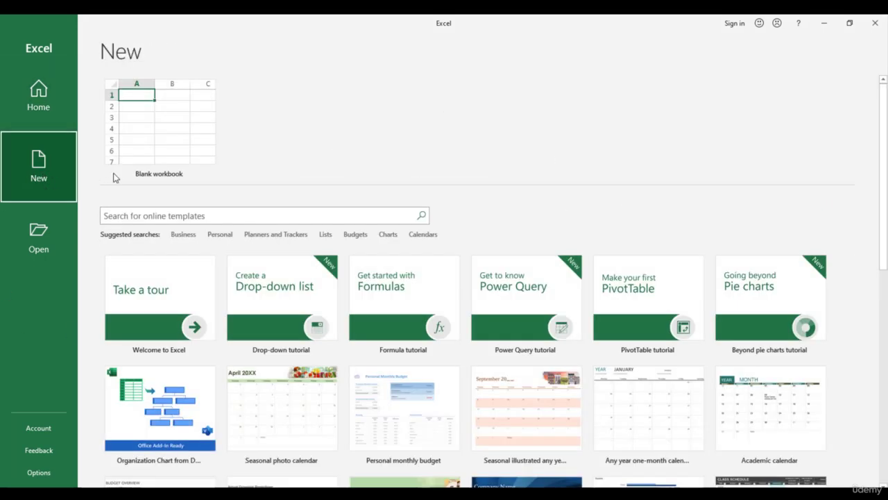
pyautogui.click(32, 242)
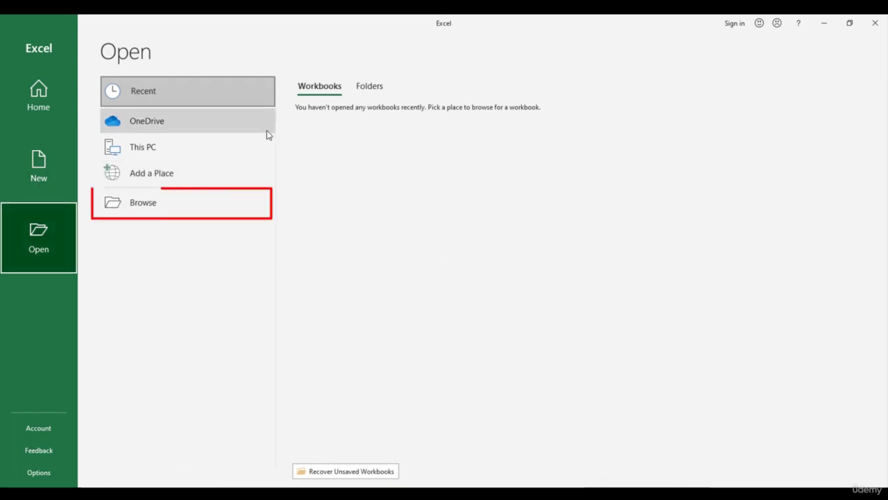
# - Browse the complete list of ready-made workbook templates offered for a new file
pyautogui.click(39, 169)
pyautogui.scroll(-1, 580, 298)
pyautogui.scroll(-6, 580, 297)
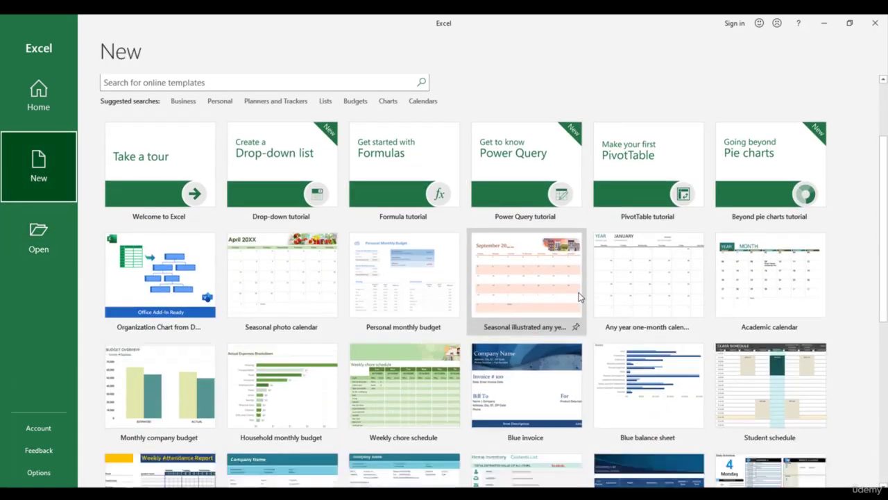
pyautogui.scroll(7, 579, 293)
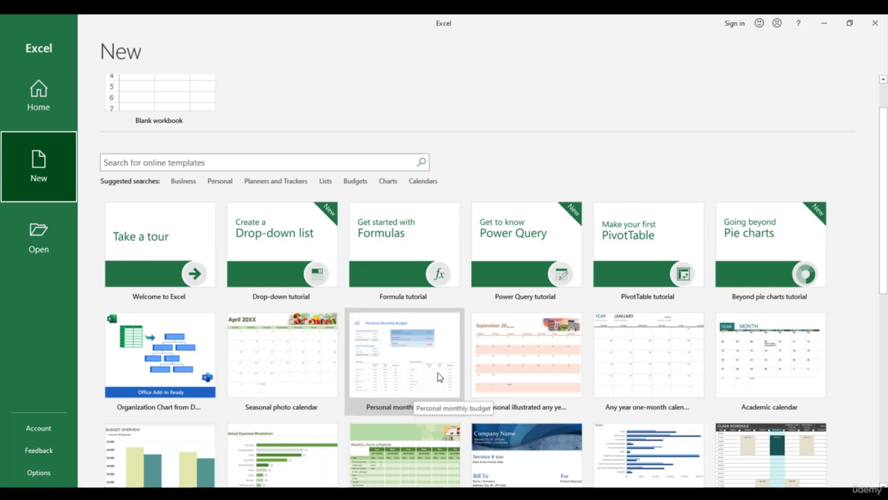
pyautogui.scroll(-1, 436, 373)
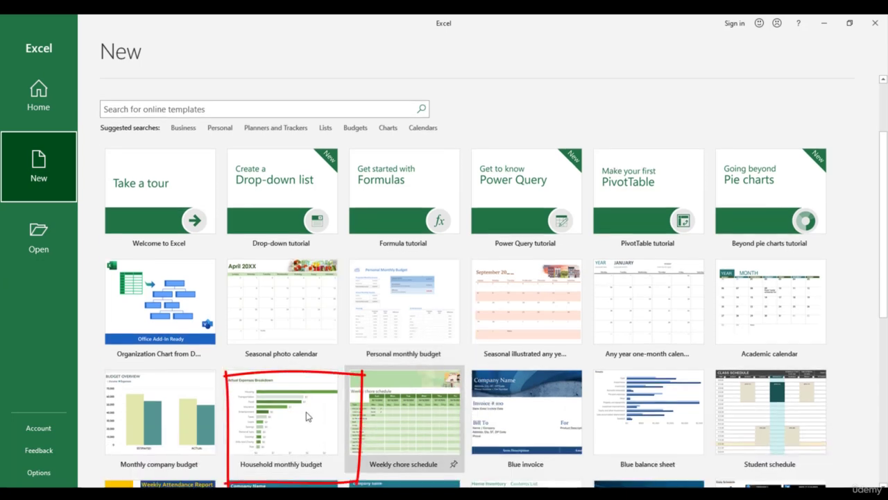
pyautogui.scroll(-5, 305, 411)
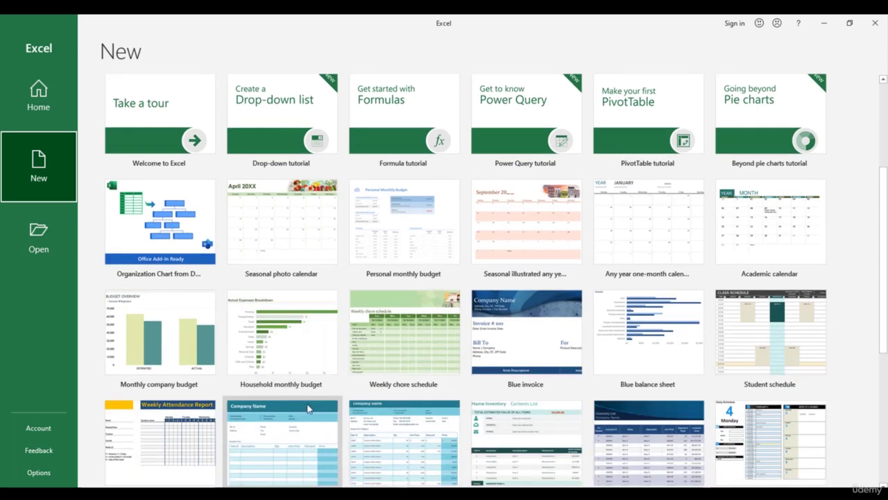
pyautogui.scroll(-2, 641, 373)
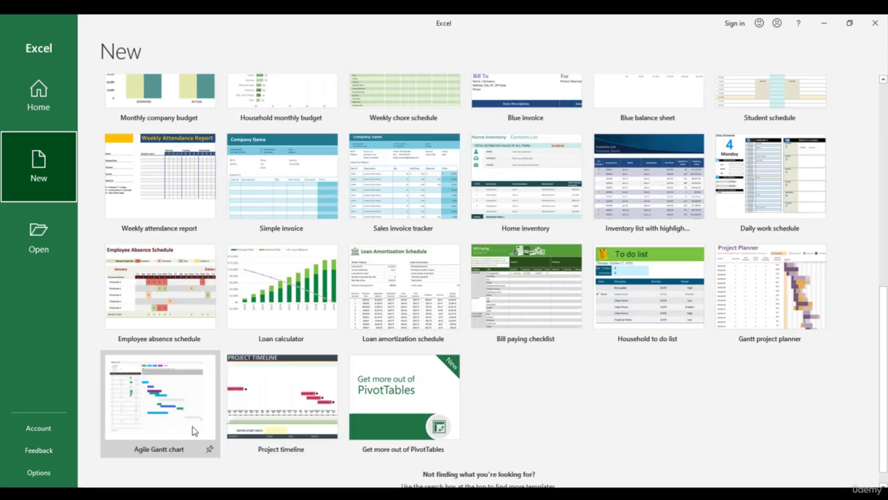
pyautogui.scroll(6, 599, 448)
pyautogui.scroll(3, 596, 421)
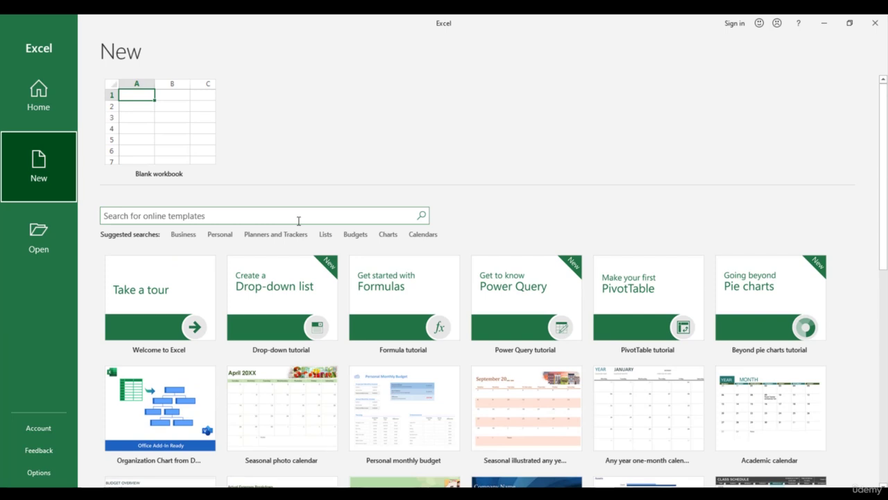
# - Search the online templates for "budget" and look through the results
pyautogui.click(298, 220)
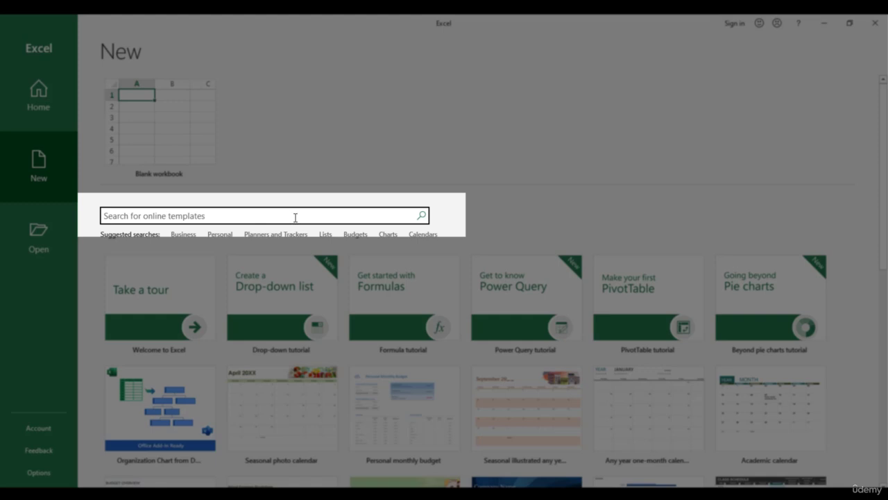
pyautogui.write('budget')
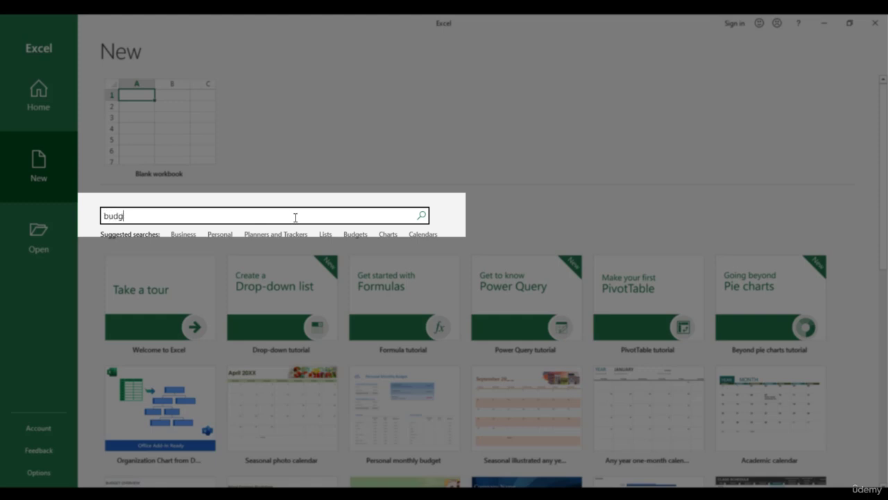
pyautogui.press('Return')
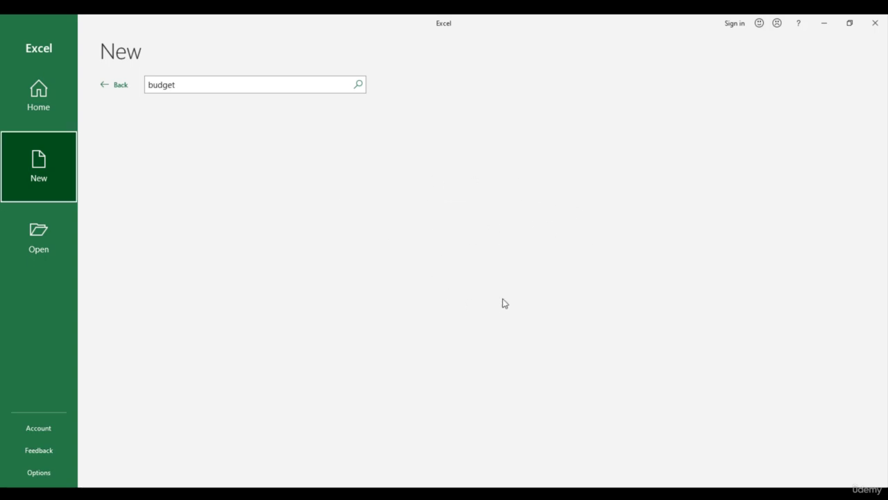
pyautogui.scroll(-5, 503, 300)
pyautogui.scroll(-12, 504, 304)
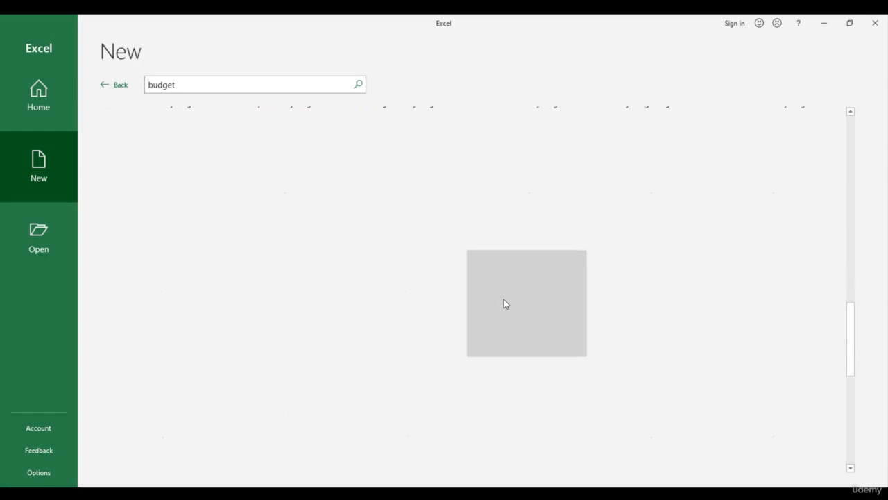
pyautogui.scroll(5, 504, 299)
pyautogui.scroll(15, 504, 299)
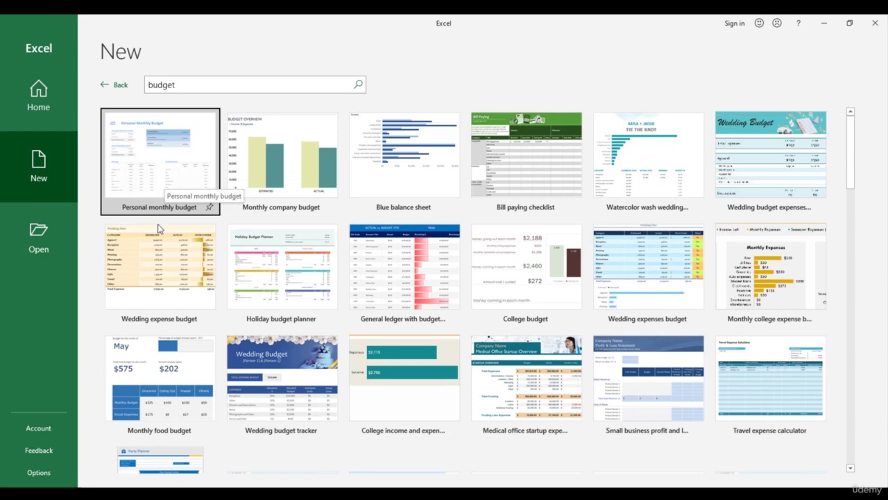
# - Leave the template search results and create a blank workbook
pyautogui.click(111, 85)
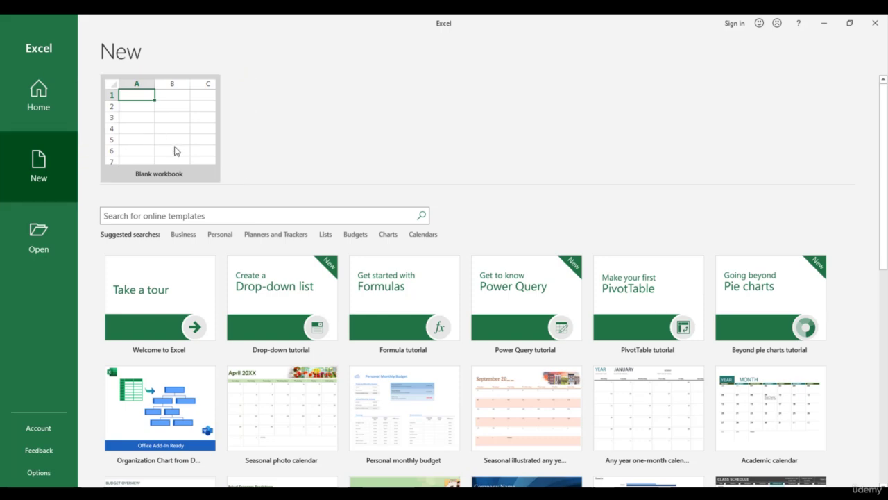
pyautogui.click(175, 149)
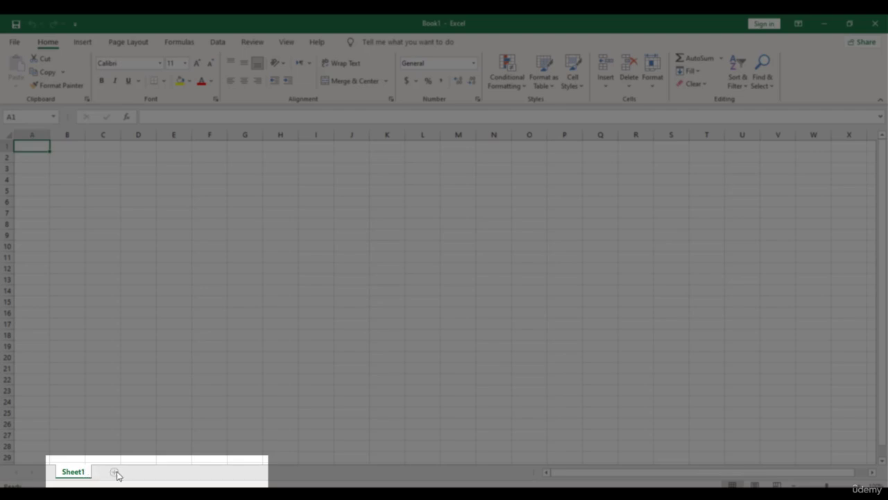
# - Add two new worksheets to the workbook, look at each one and return to Sheet1
pyautogui.click(115, 473)
pyautogui.click(73, 472)
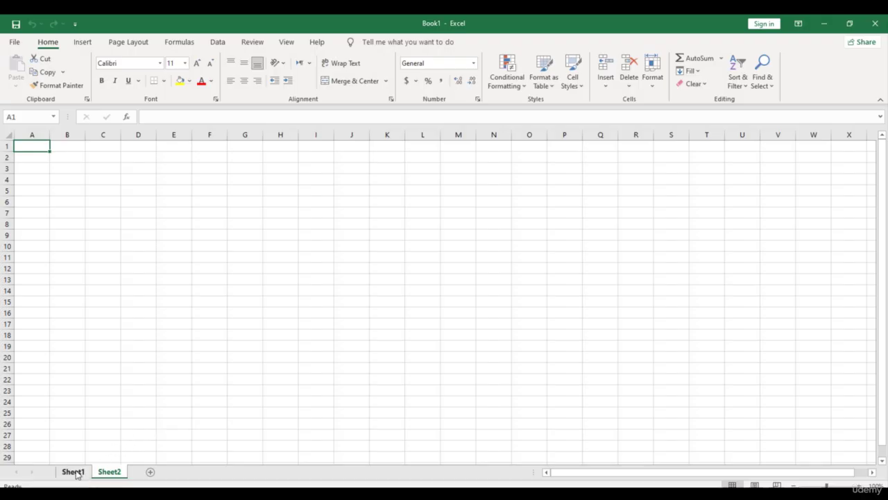
pyautogui.click(111, 472)
pyautogui.click(150, 472)
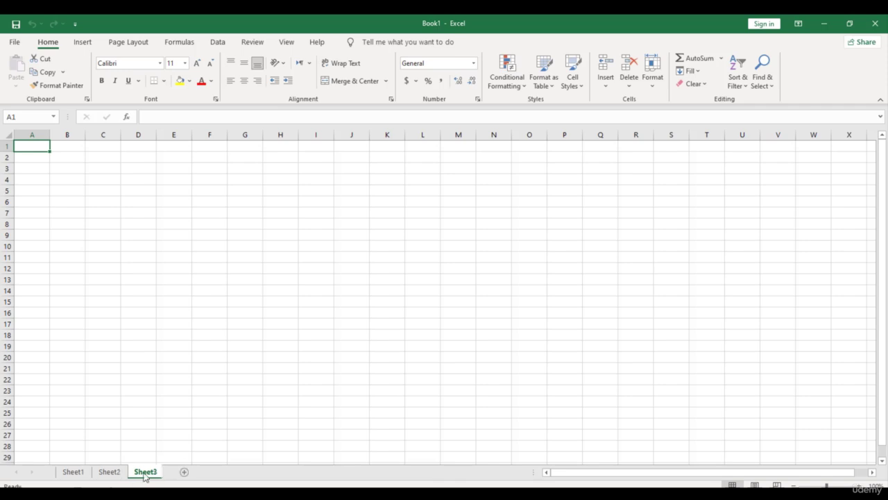
pyautogui.click(109, 472)
pyautogui.click(76, 473)
pyautogui.rightClick(79, 473)
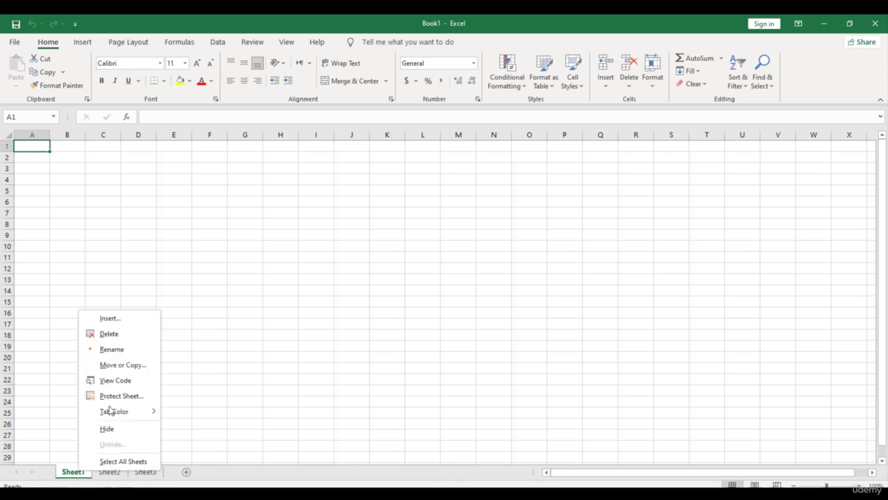
pyautogui.click(109, 347)
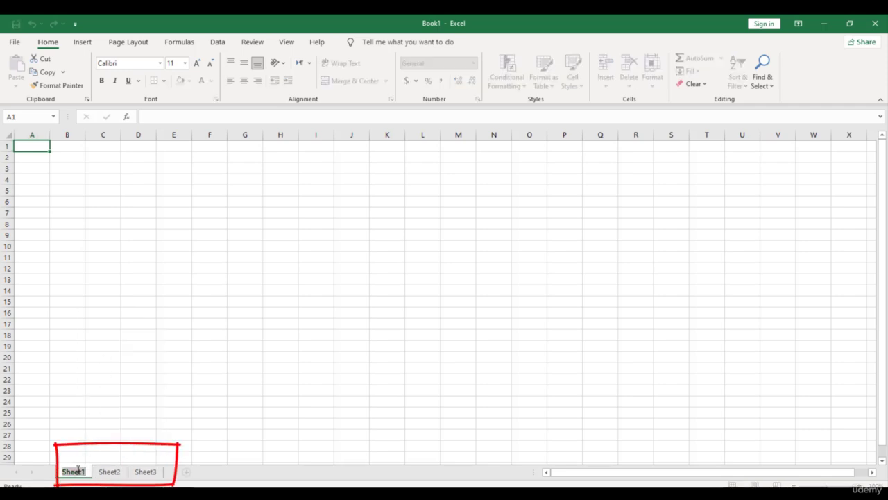
pyautogui.click(110, 414)
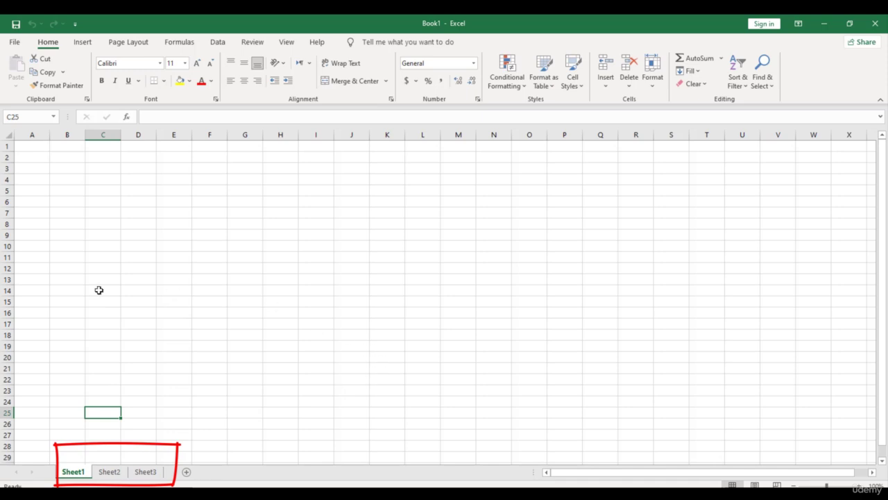
# - Move from cell I22 along row 22 to the worksheet's last column, and return to column A
pyautogui.click(319, 382)
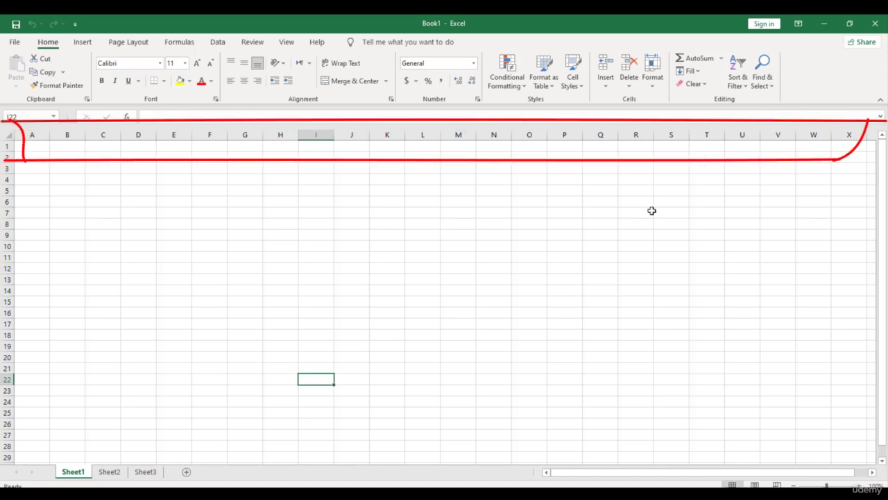
pyautogui.press('Right')
pyautogui.press('Right')
pyautogui.press('Right')
pyautogui.press('Right')
pyautogui.press('Right')
pyautogui.press('Right')
pyautogui.press('Right')
pyautogui.press('Right')
pyautogui.press('Right')
pyautogui.press('Right')
pyautogui.press('Right')
pyautogui.press('Right')
pyautogui.press('Right')
pyautogui.press('Right')
pyautogui.press('Right')
pyautogui.press('Right')
pyautogui.press('Right')
pyautogui.press('Right')
pyautogui.press('Right')
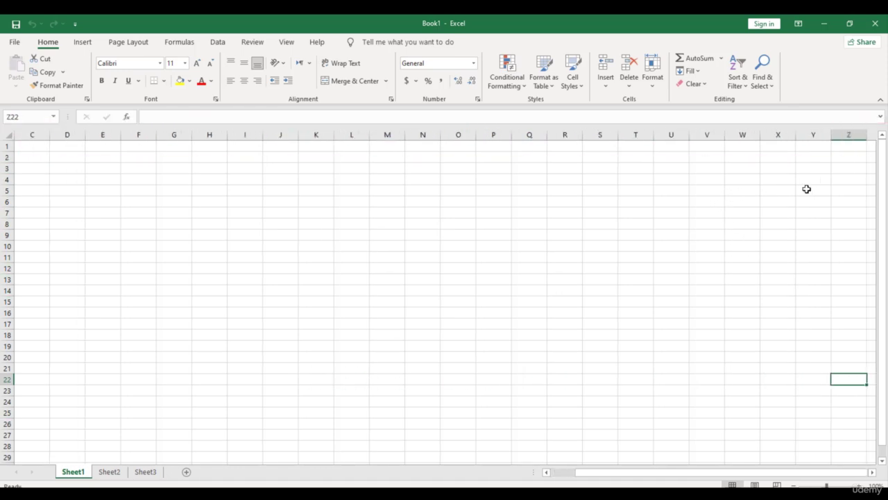
pyautogui.press('Right')
pyautogui.press('Right')
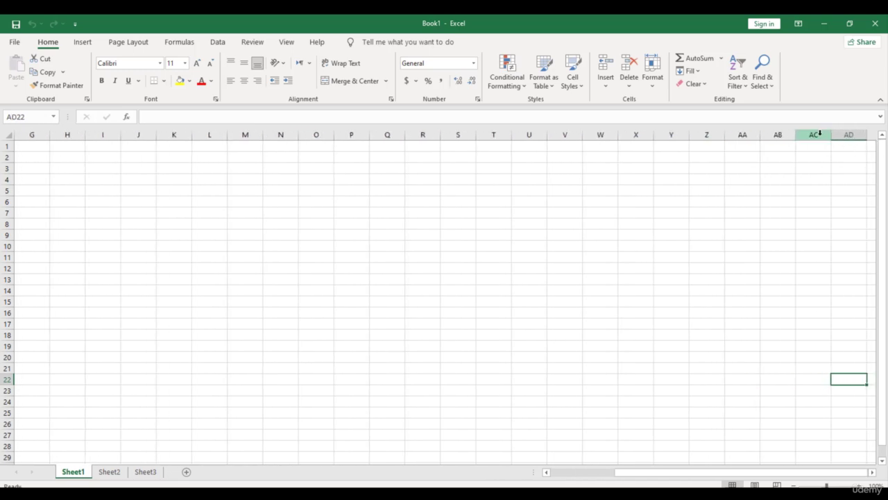
pyautogui.press('Right')
pyautogui.press('Right')
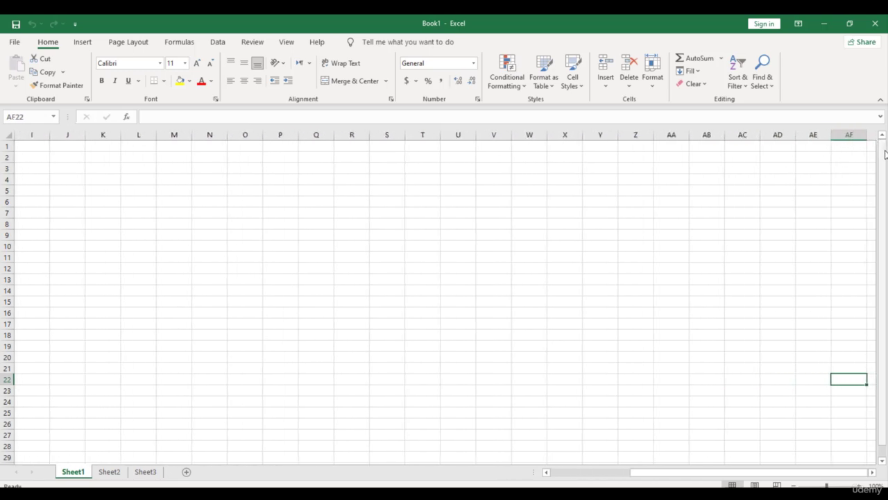
pyautogui.hotkey('ctrl', 'Right')
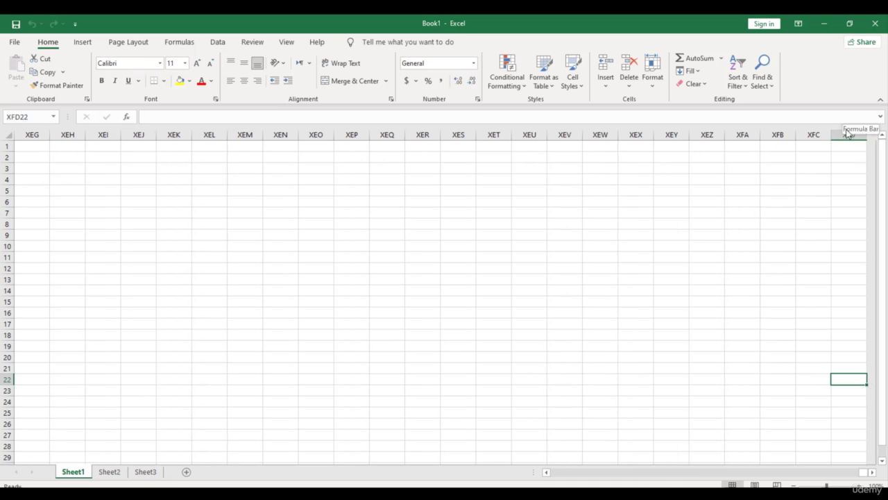
pyautogui.hotkey('ctrl', 'Left')
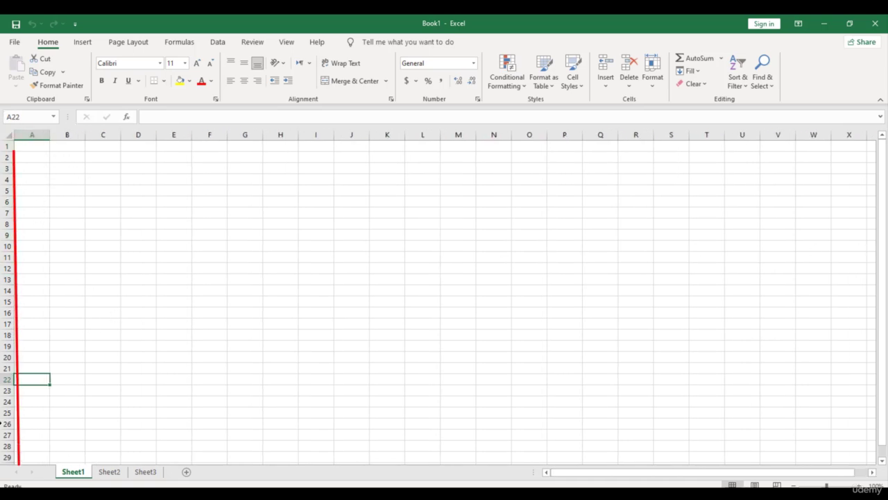
# - Jump down column A to the worksheet's last row and return to cell A1
pyautogui.hotkey('ctrl', 'Down')
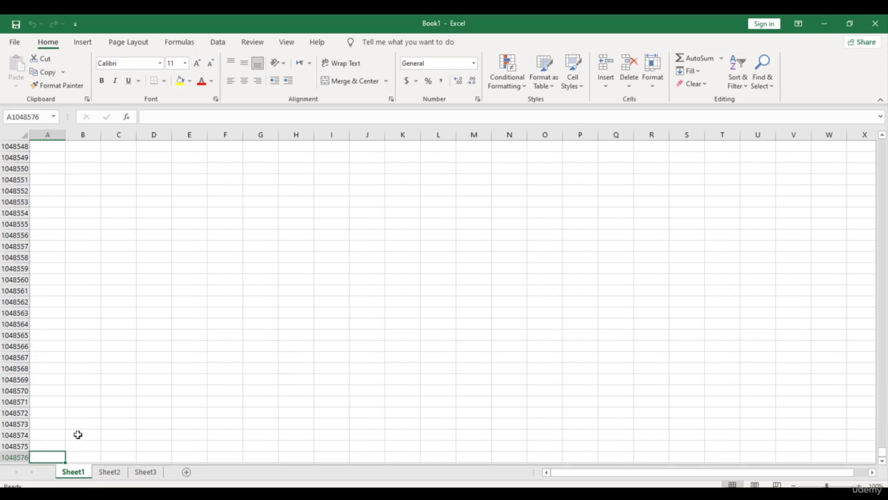
pyautogui.scroll(9, 66, 411)
pyautogui.hotkey('ctrl', 'Up')
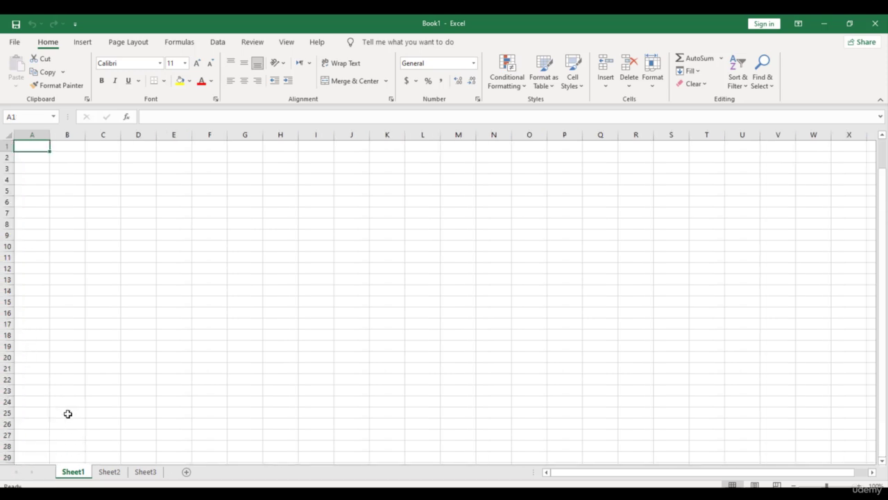
# - Select cell K18, switch to cell M15 and check the selected cell's reference in the Name Box
pyautogui.click(387, 335)
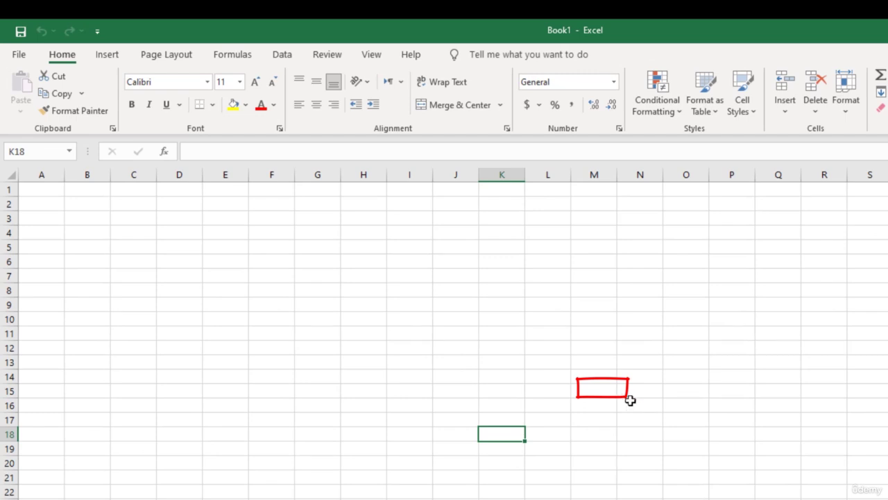
pyautogui.click(597, 388)
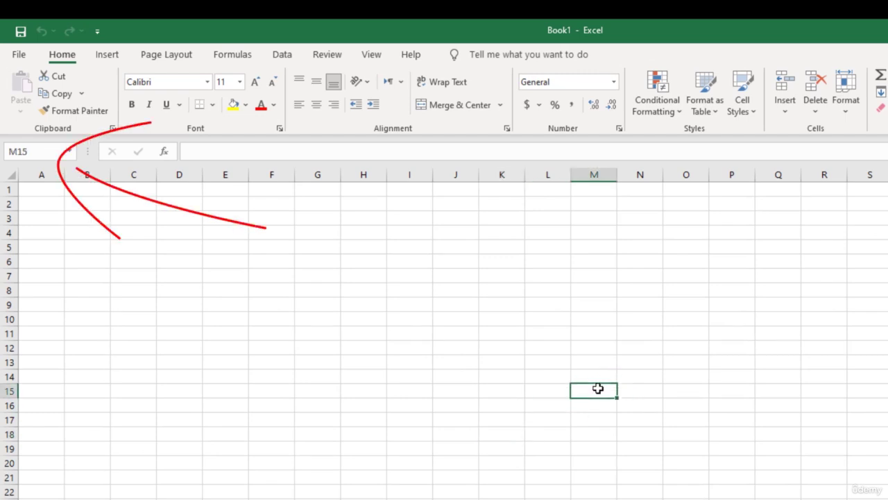
pyautogui.click(34, 149)
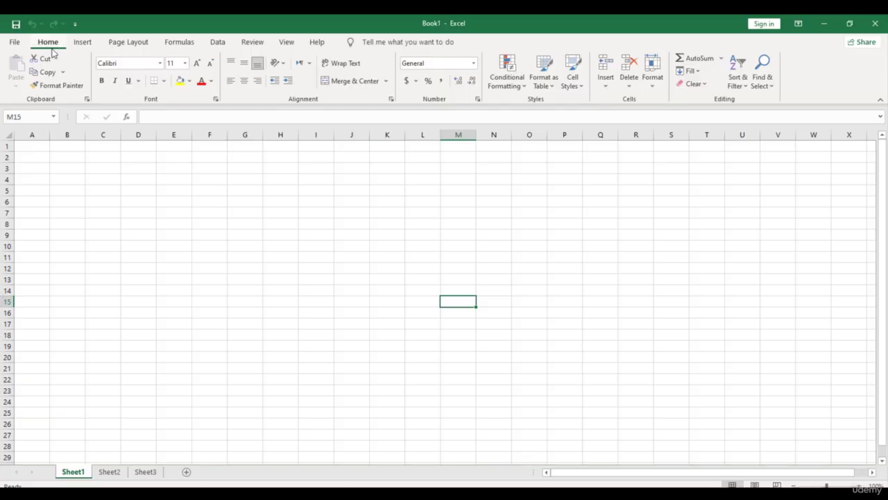
# - Look through the Page Layout, Formulas, Data, Review, View and Help command sets, and return to the Home commands
pyautogui.click(139, 69)
pyautogui.click(212, 68)
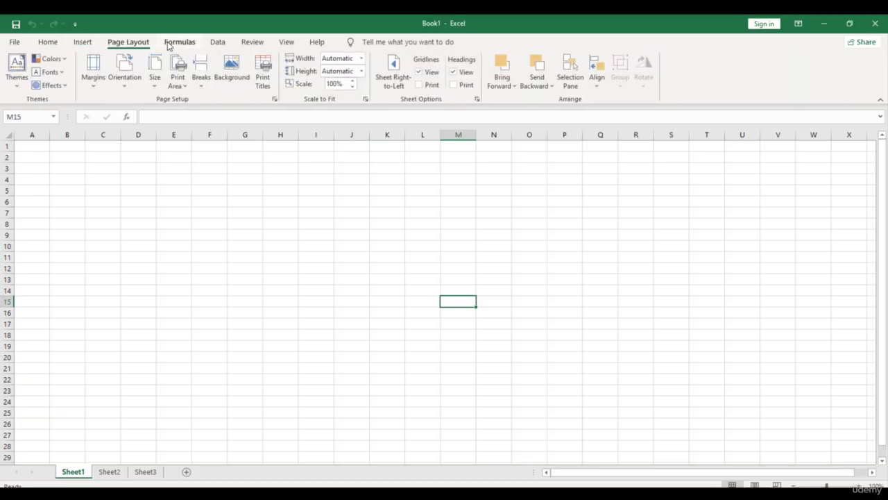
pyautogui.click(174, 44)
pyautogui.click(215, 43)
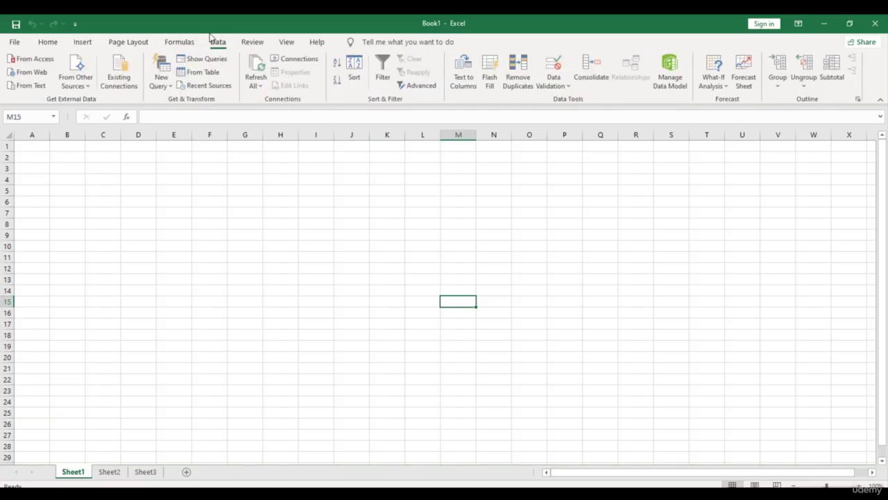
pyautogui.click(252, 42)
pyautogui.click(287, 42)
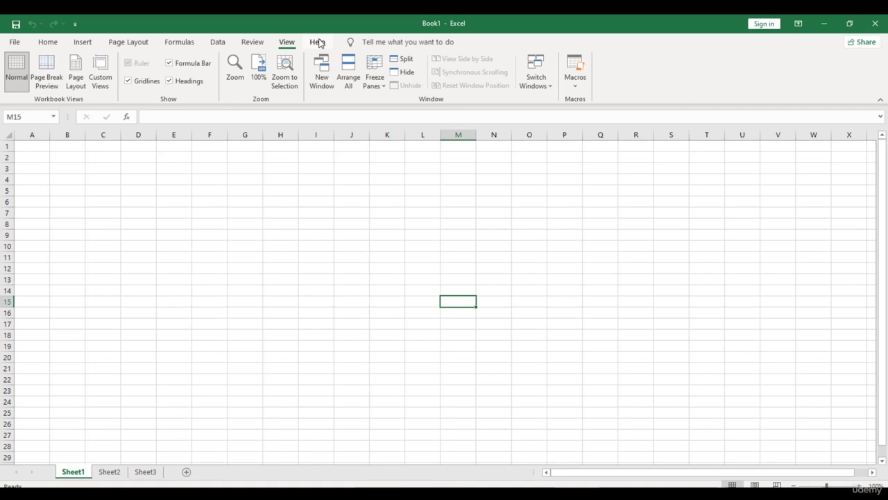
pyautogui.click(318, 42)
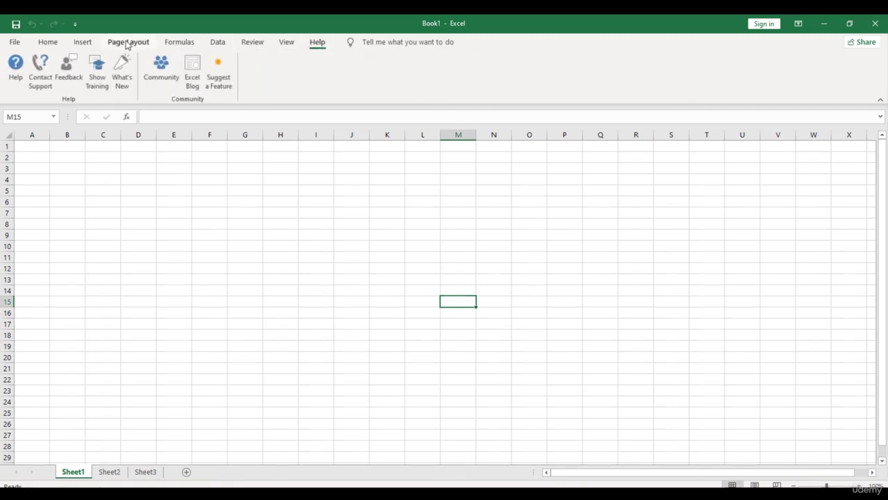
pyautogui.click(47, 42)
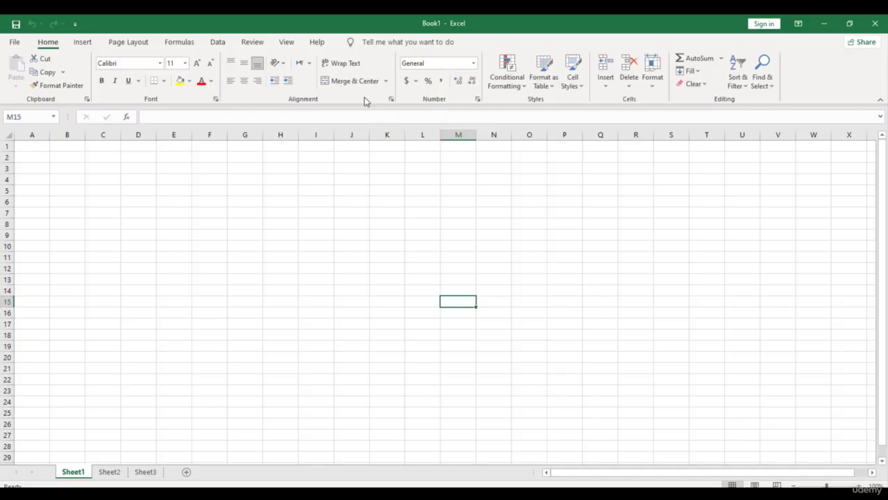
# - Review the font, style, size and effects options for cell M15 in Format Cells, and accept them without changes
pyautogui.click(217, 100)
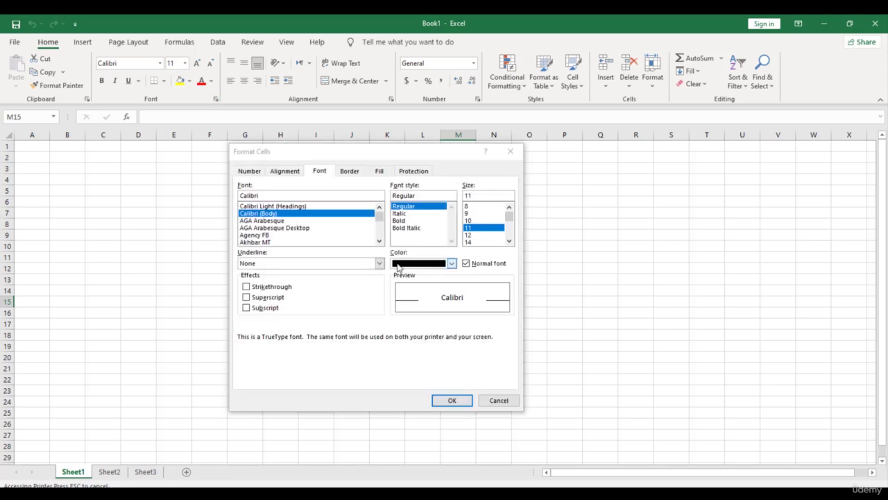
pyautogui.scroll(-2, 341, 219)
pyautogui.scroll(2, 341, 220)
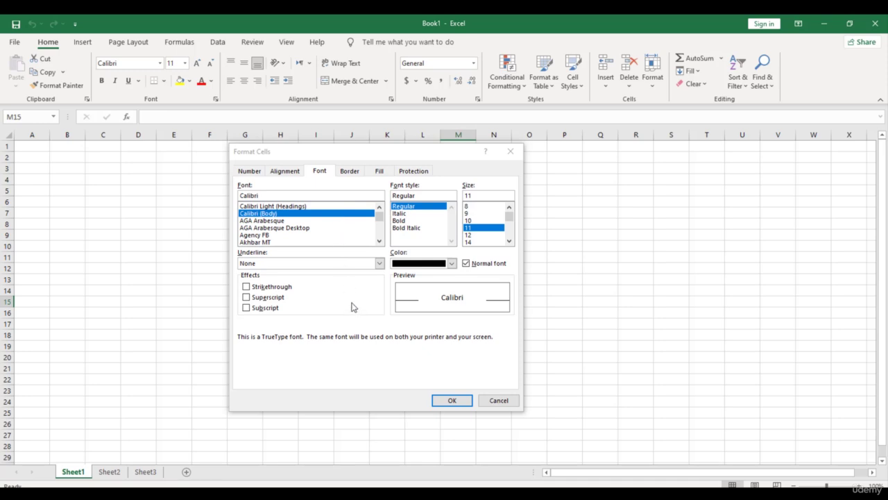
pyautogui.click(452, 400)
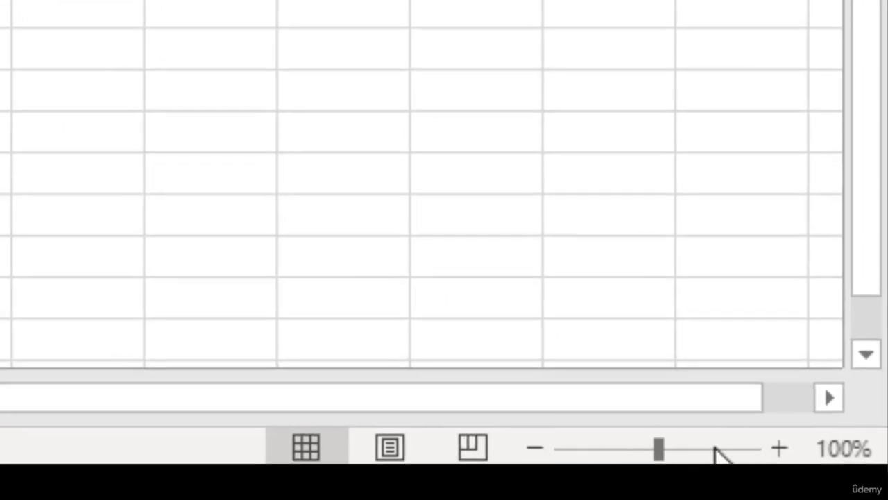
# - Zoom the worksheet in stepwise to 150%, and zoom it back out to 120%
pyautogui.click(779, 448)
pyautogui.click(779, 448)
pyautogui.click(779, 448)
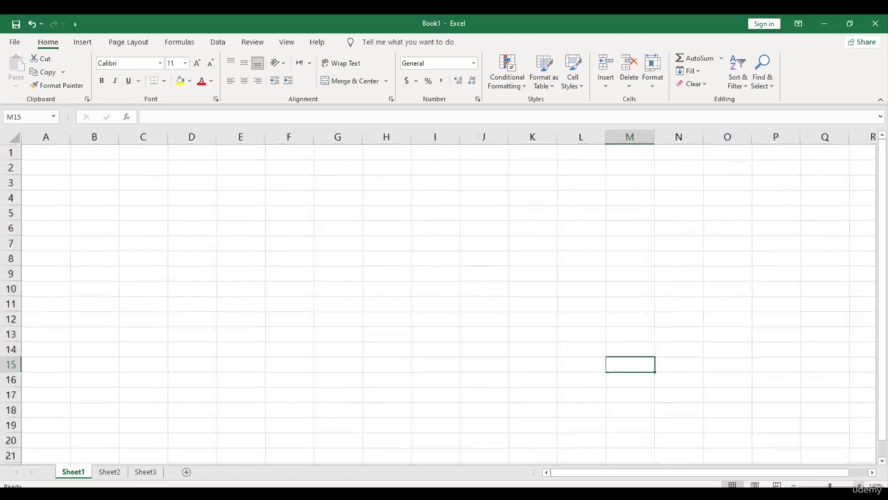
pyautogui.click(779, 448)
pyautogui.click(779, 448)
pyautogui.click(779, 448)
pyautogui.click(794, 485)
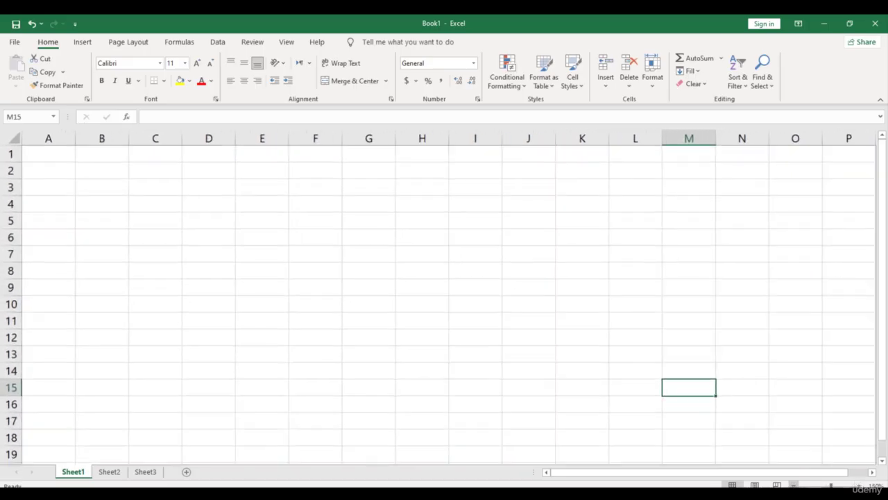
pyautogui.click(794, 484)
pyautogui.click(794, 484)
pyautogui.click(794, 484)
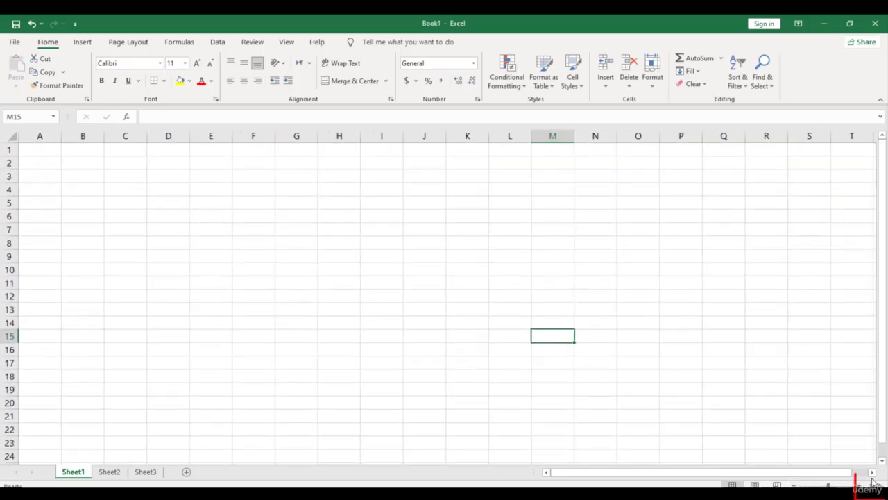
# - Try the Fit selection option in the Zoom dialog, and set the worksheet's magnification to 100%
pyautogui.click(876, 484)
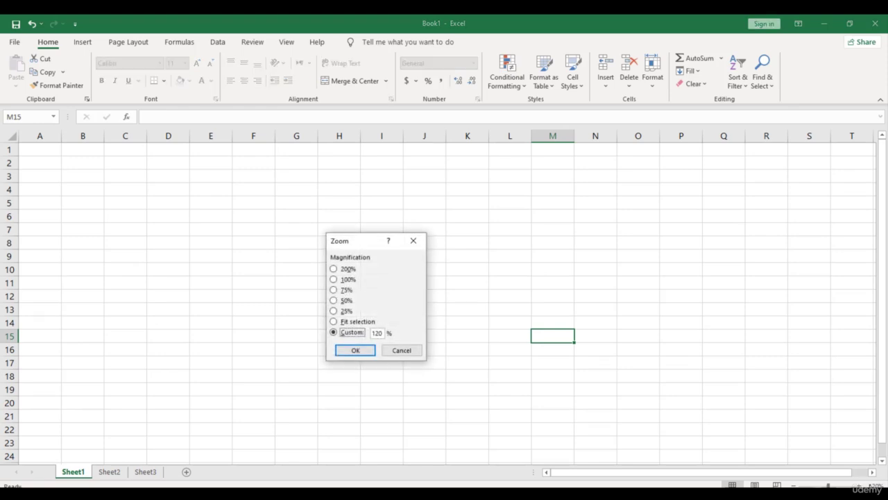
pyautogui.click(335, 279)
pyautogui.click(333, 322)
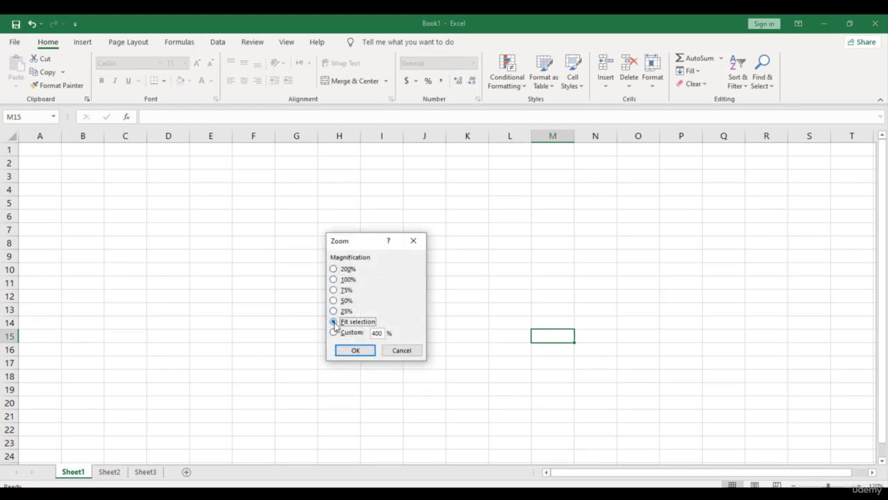
pyautogui.click(334, 279)
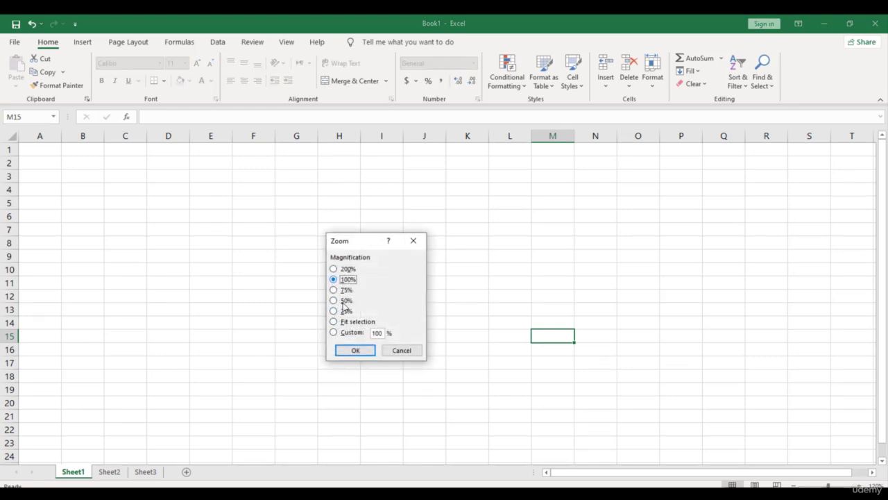
pyautogui.click(352, 351)
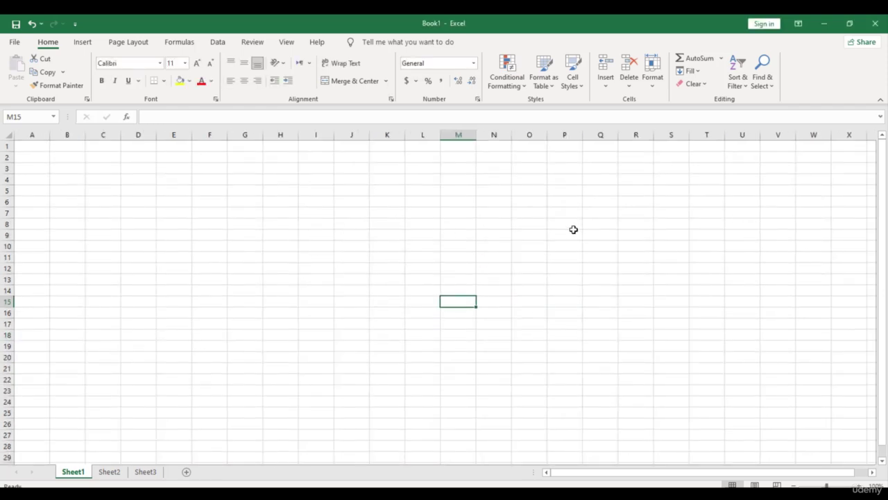